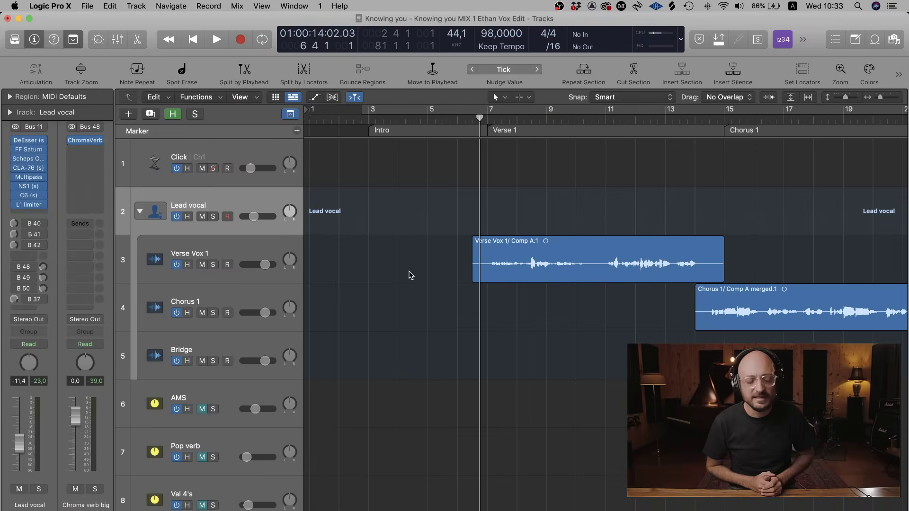
Step: Solo the Lead vocal track and start playback to audition it alone
{"action": "left_click", "coordinate": [213, 217]}
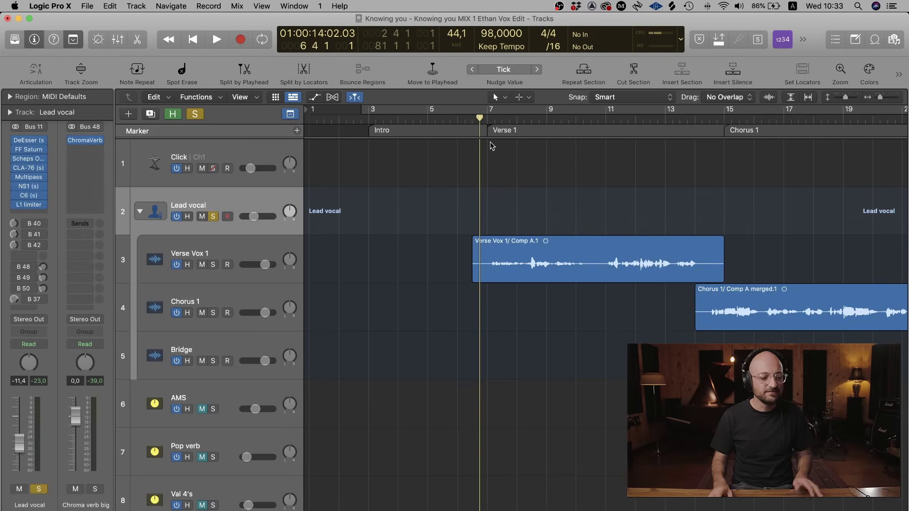
{"action": "mouse_move", "coordinate": [34, 151]}
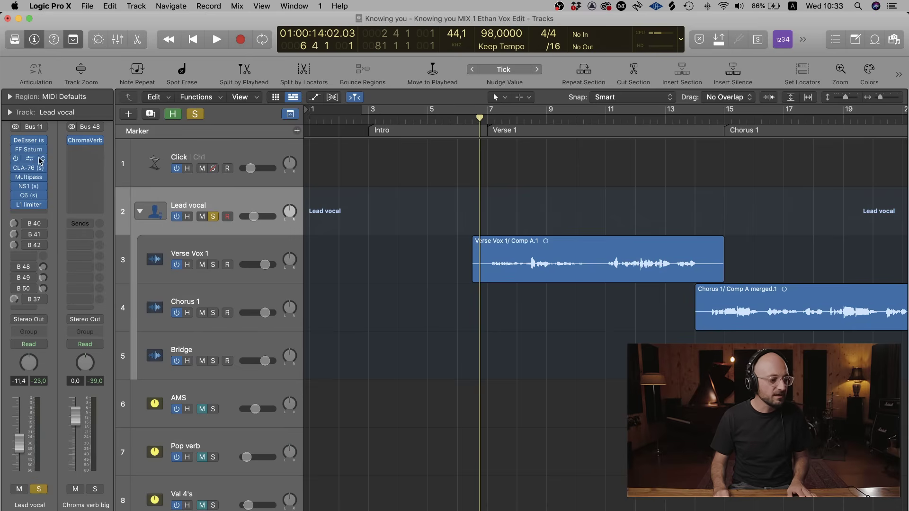
{"action": "mouse_move", "coordinate": [38, 187]}
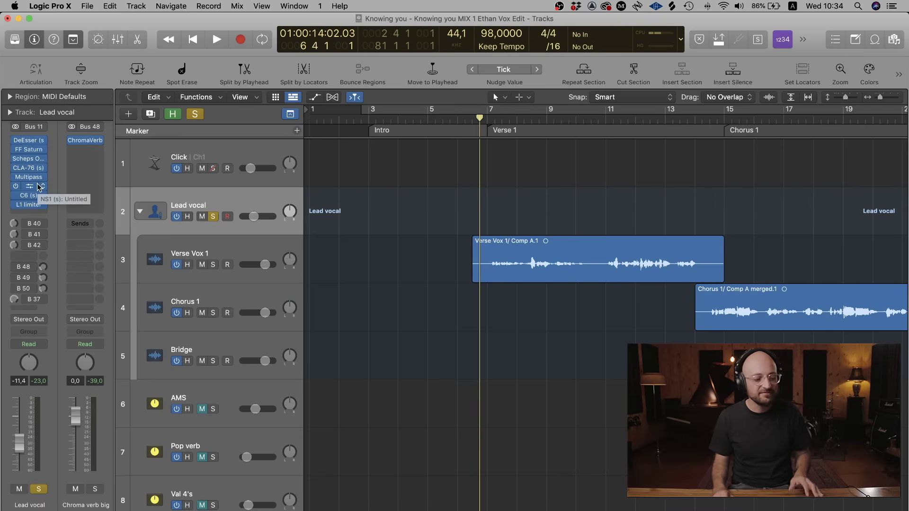
{"action": "mouse_move", "coordinate": [18, 277]}
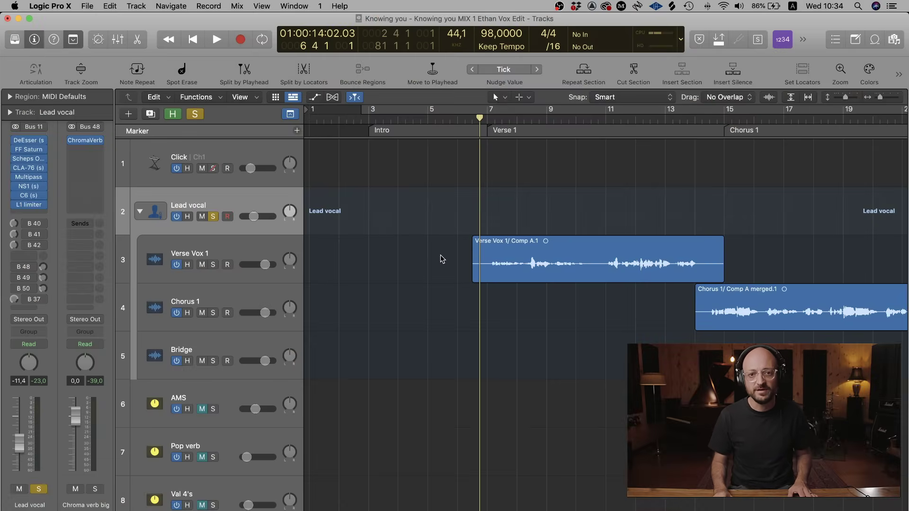
{"action": "key", "text": "space"}
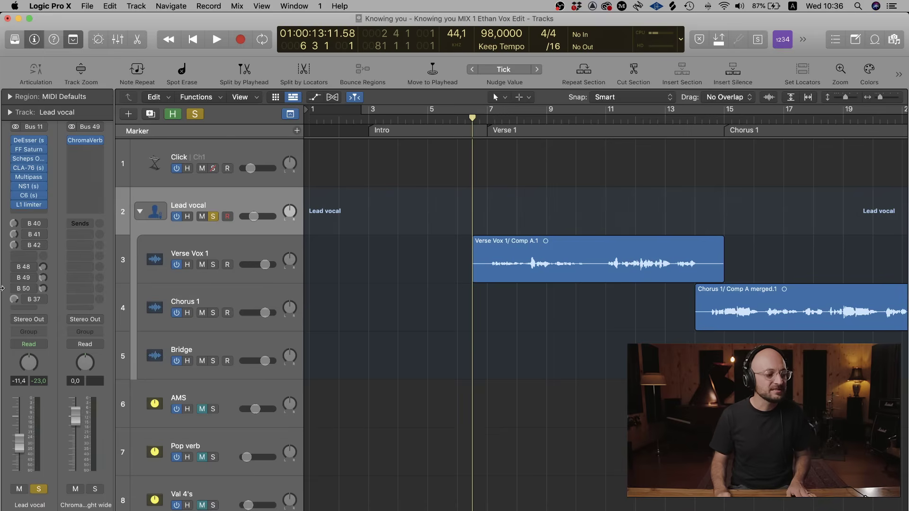
Step: Open the Bus 49 ChromaVerb 'tight wide' reverb and position its window above the timeline
{"action": "left_click", "coordinate": [86, 142]}
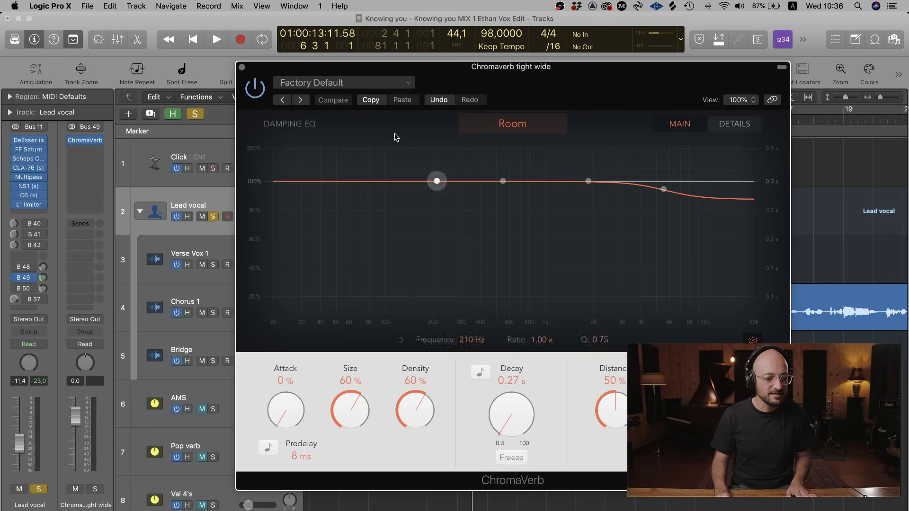
{"action": "left_click_drag", "start_coordinate": [565, 61], "coordinate": [478, 44]}
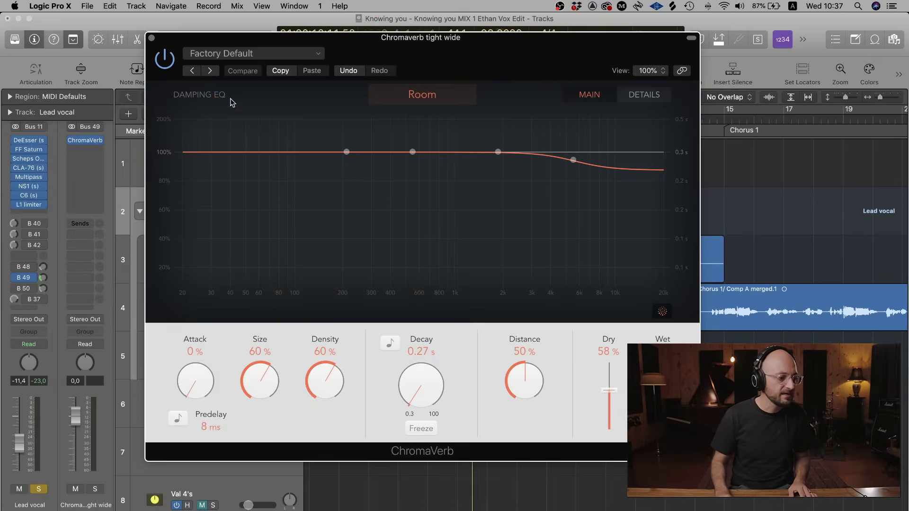
{"action": "left_click_drag", "start_coordinate": [180, 42], "coordinate": [181, 63]}
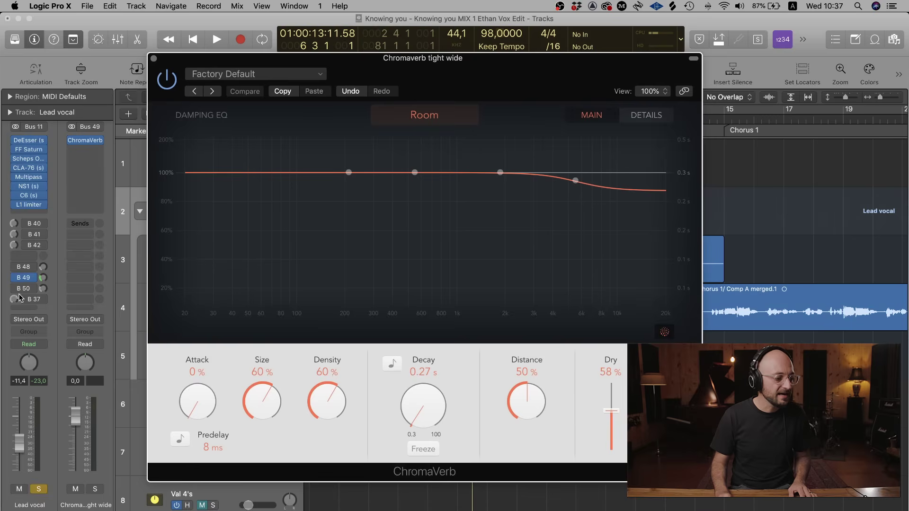
{"action": "left_click_drag", "start_coordinate": [412, 77], "coordinate": [416, 172]}
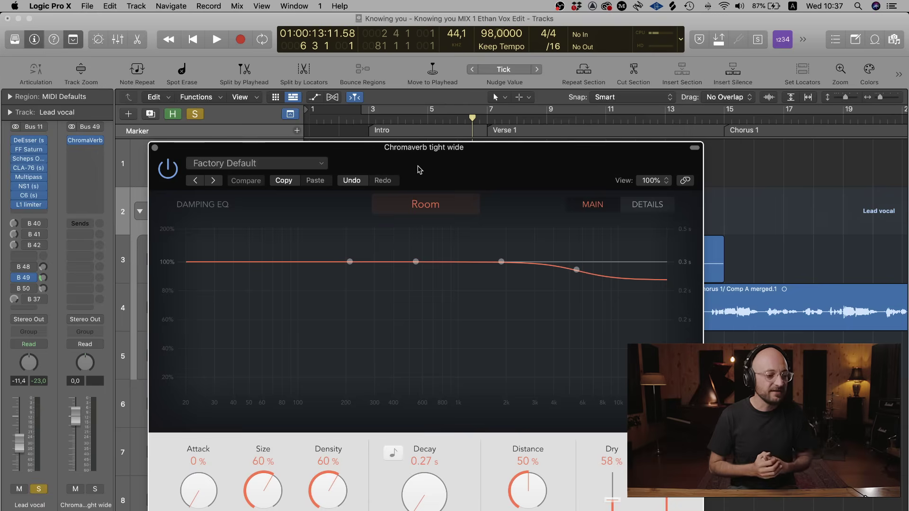
Step: Adjust the Lead vocal's B 49 ChromaVerb send during playback, comparing it bypassed and re-enabled
{"action": "key", "text": "space"}
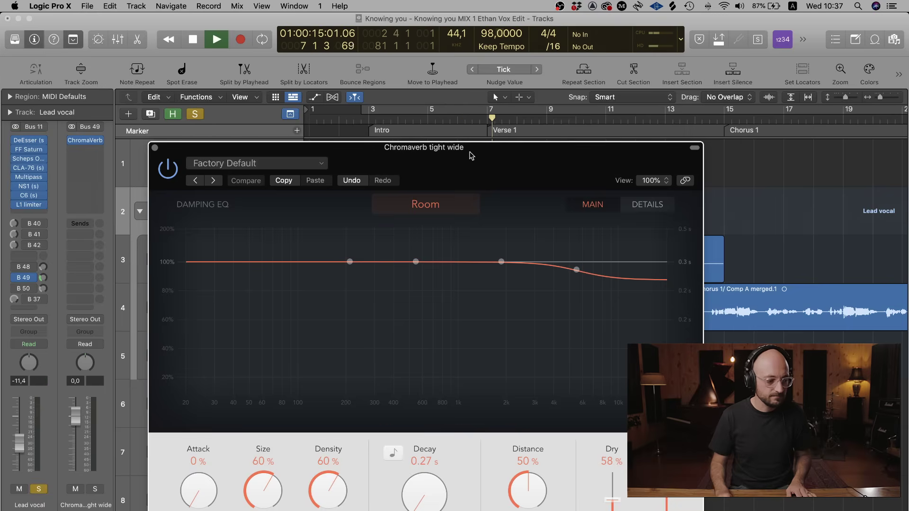
{"action": "left_click_drag", "start_coordinate": [43, 278], "coordinate": [42, 286]}
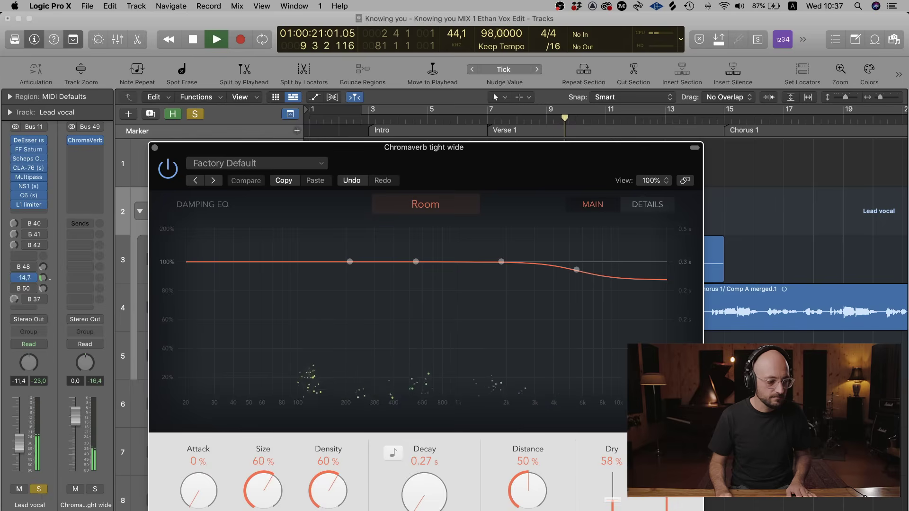
{"action": "key", "text": "space"}
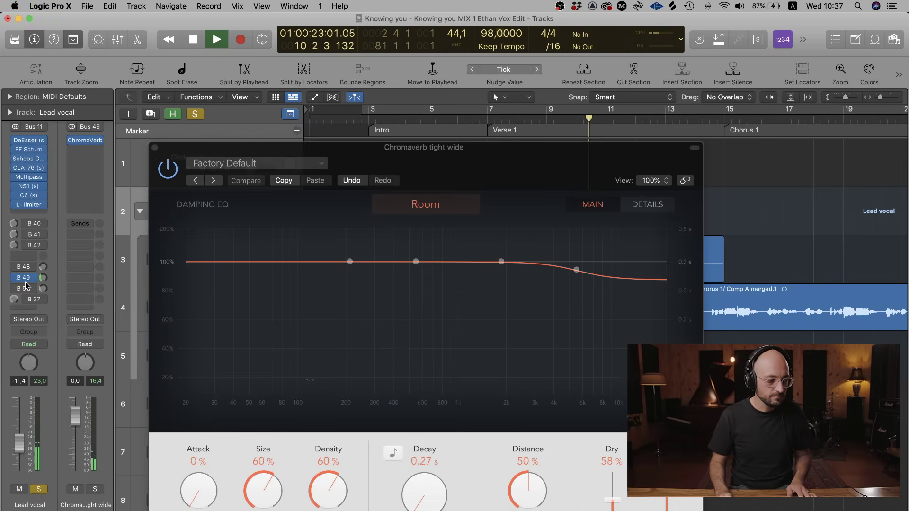
{"action": "left_click", "coordinate": [16, 278]}
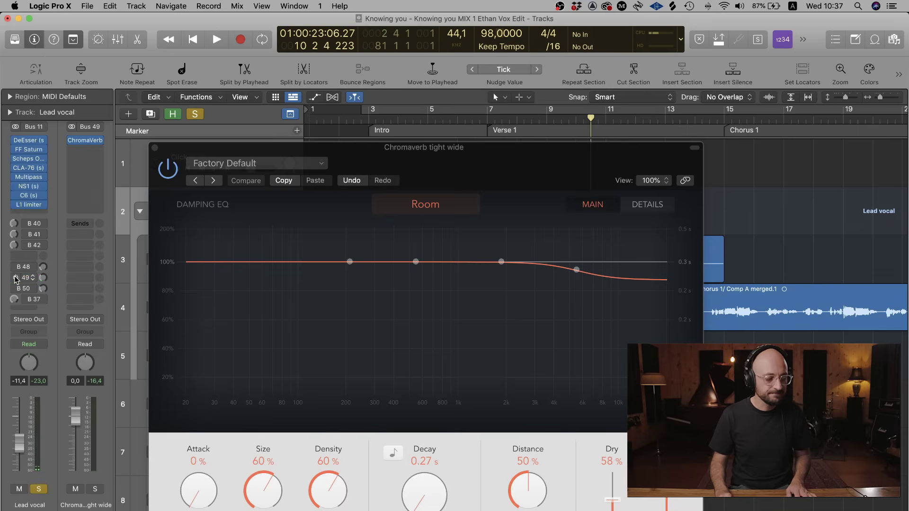
{"action": "key", "text": "space"}
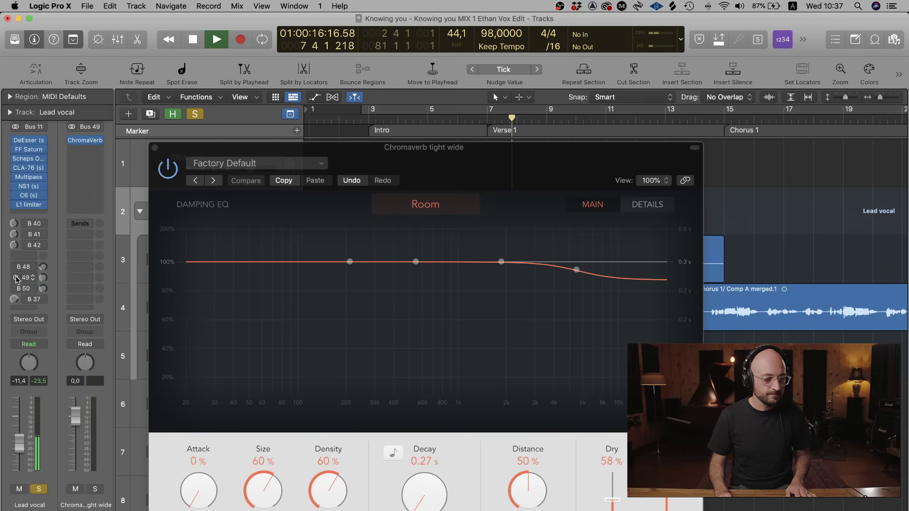
{"action": "left_click", "coordinate": [16, 278]}
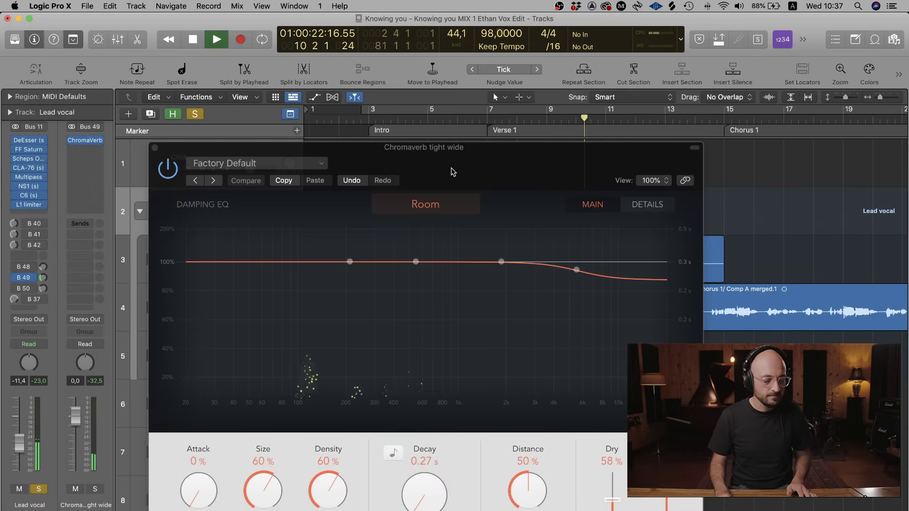
{"action": "key", "text": "space"}
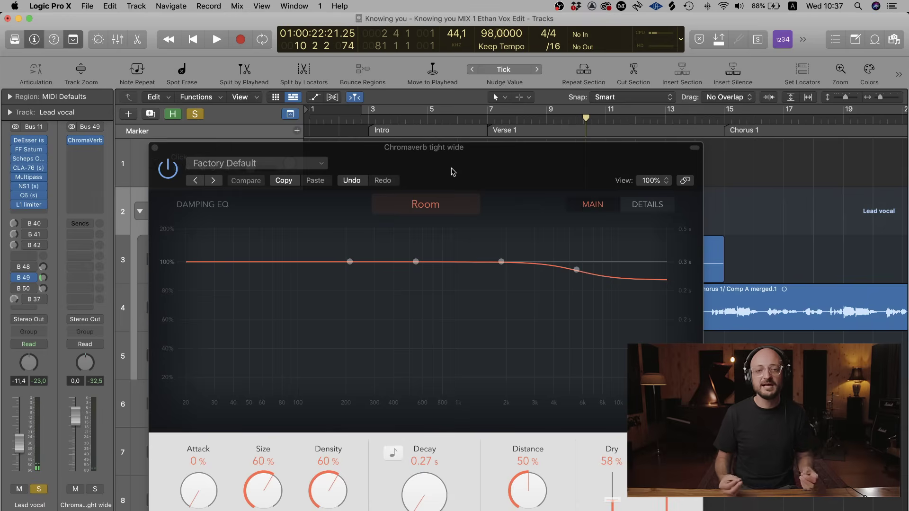
{"action": "left_click", "coordinate": [156, 148]}
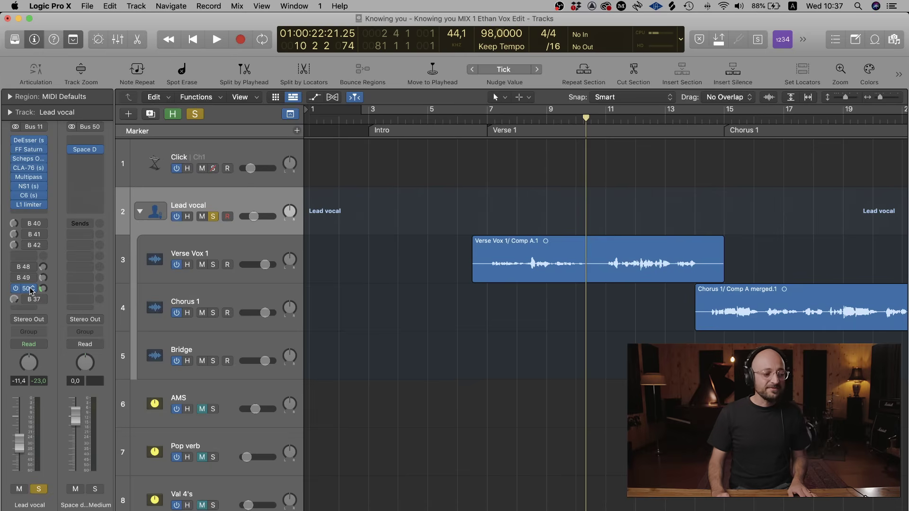
{"action": "left_click", "coordinate": [23, 289]}
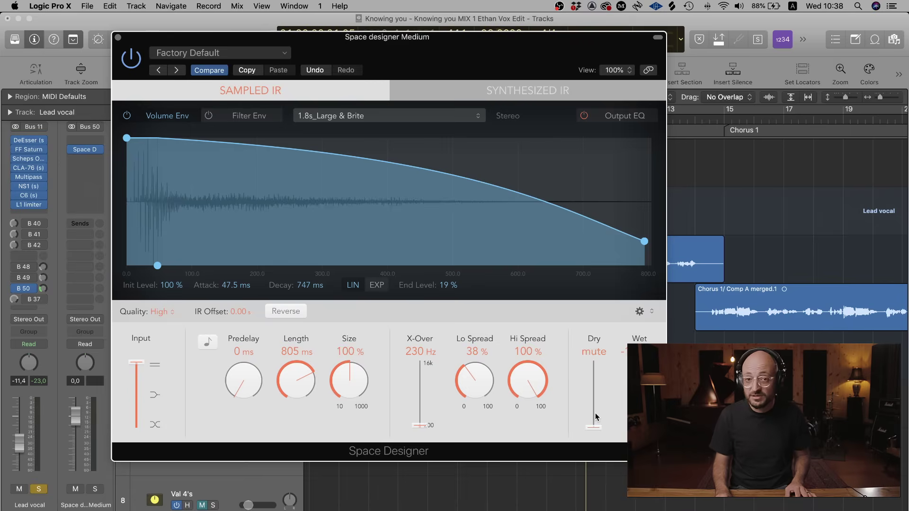
{"action": "left_click", "coordinate": [118, 38]}
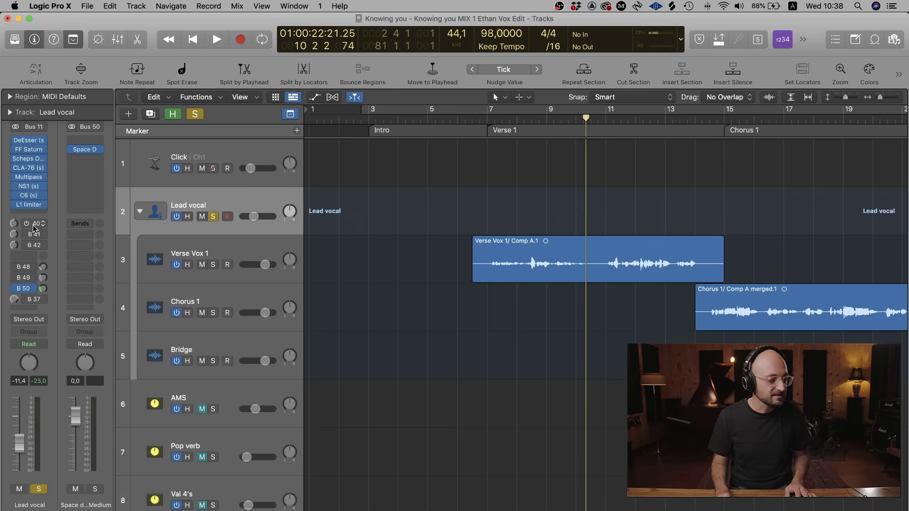
{"action": "left_click", "coordinate": [498, 118]}
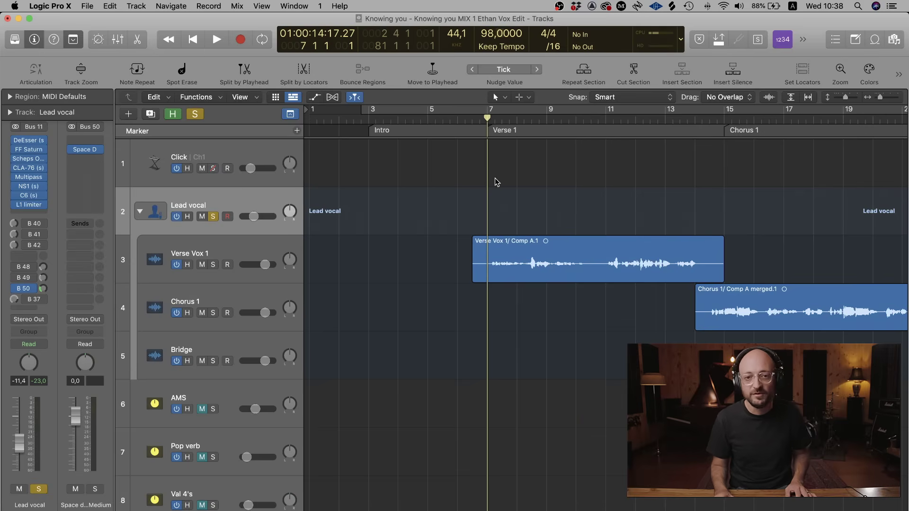
{"action": "key", "text": "space"}
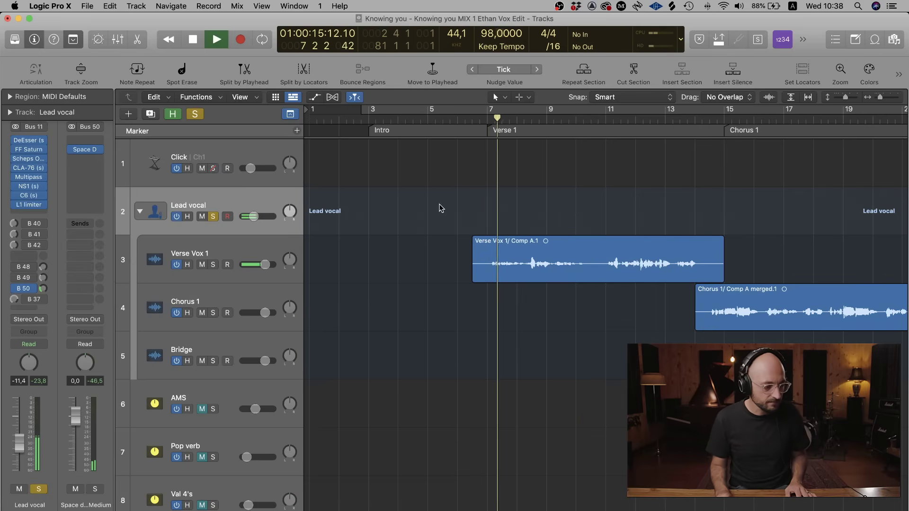
{"action": "mouse_move", "coordinate": [24, 293]}
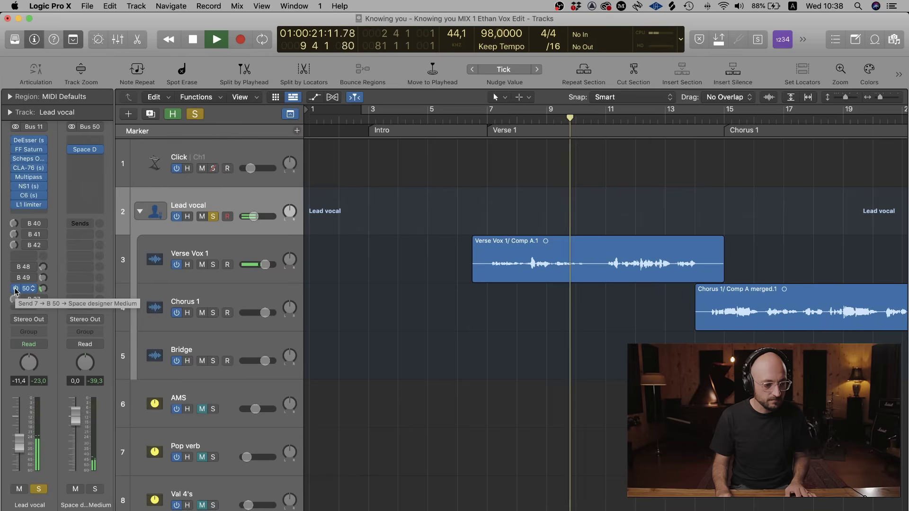
{"action": "key", "text": "space"}
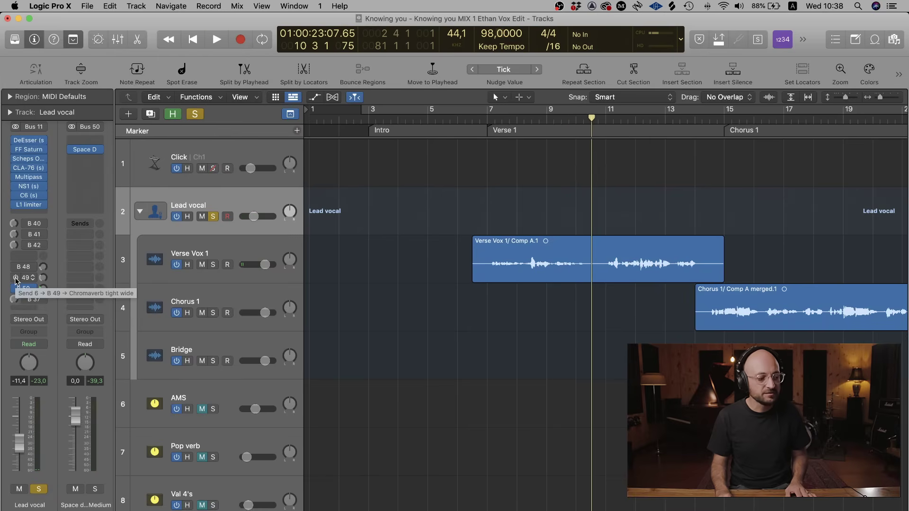
{"action": "key", "text": "space"}
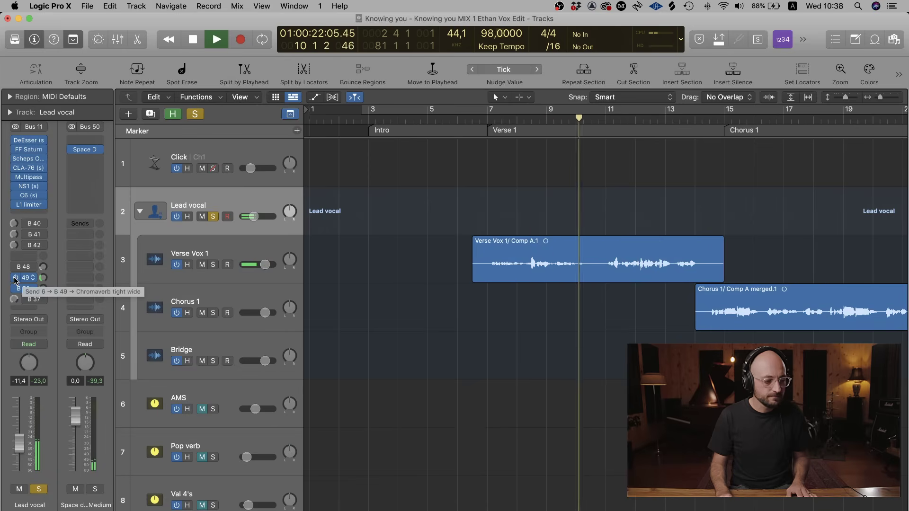
{"action": "key", "text": "space"}
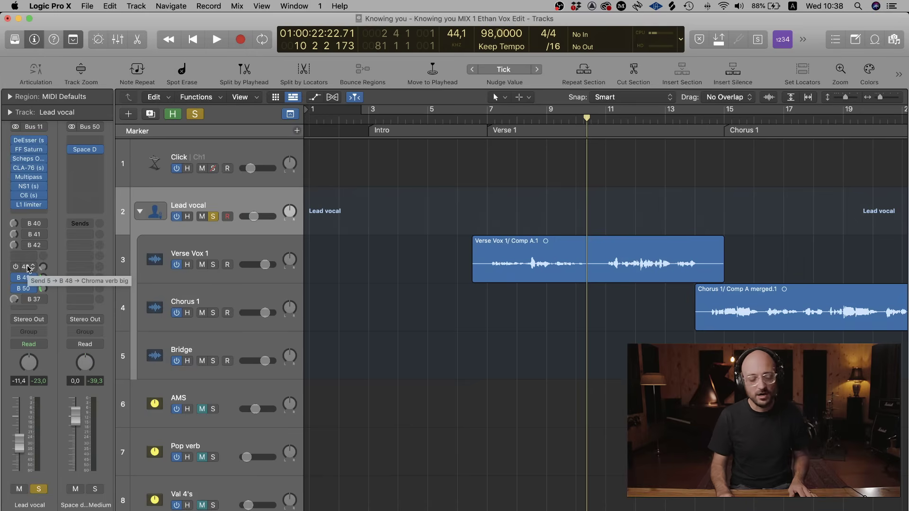
Step: Inspect the B 48 send and review the 'Chroma verb big' ChromaVerb: 4.70 s Room reverb, 184 ms predelay
{"action": "left_click", "coordinate": [28, 268]}
{"action": "left_click", "coordinate": [28, 268]}
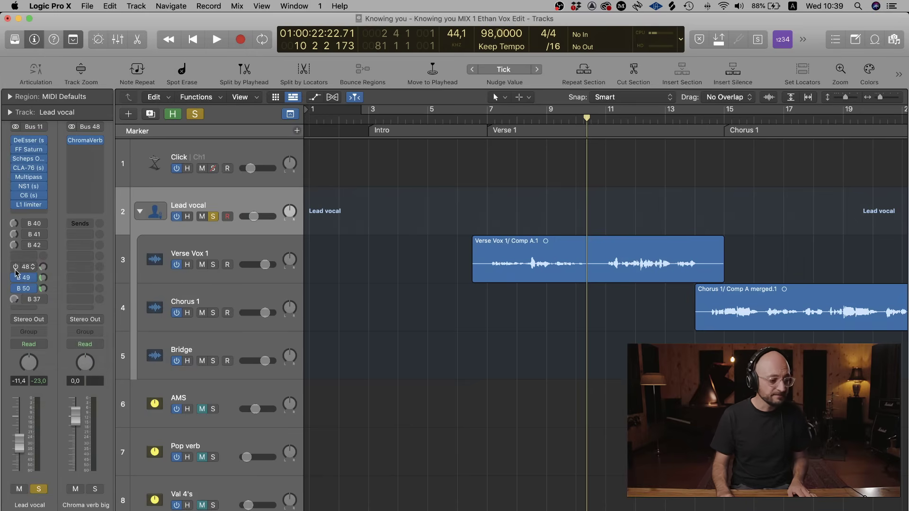
{"action": "left_click", "coordinate": [85, 142]}
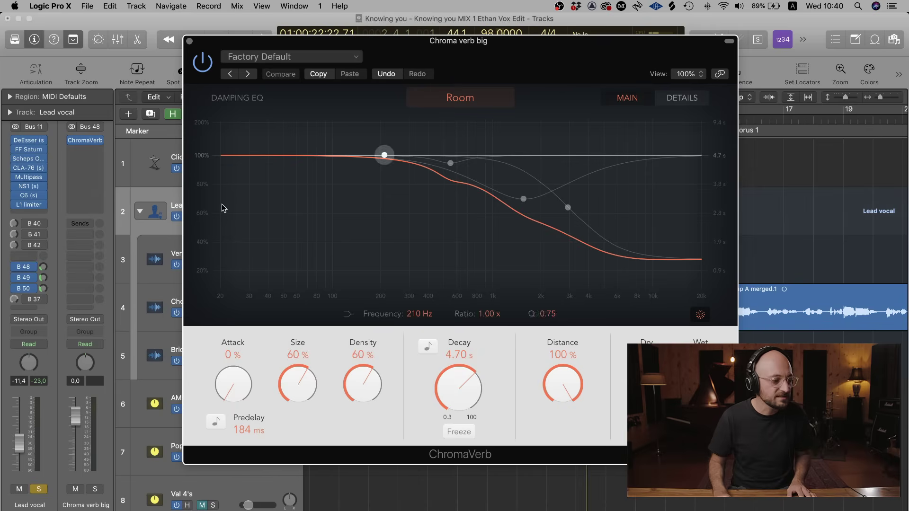
{"action": "left_click", "coordinate": [189, 42]}
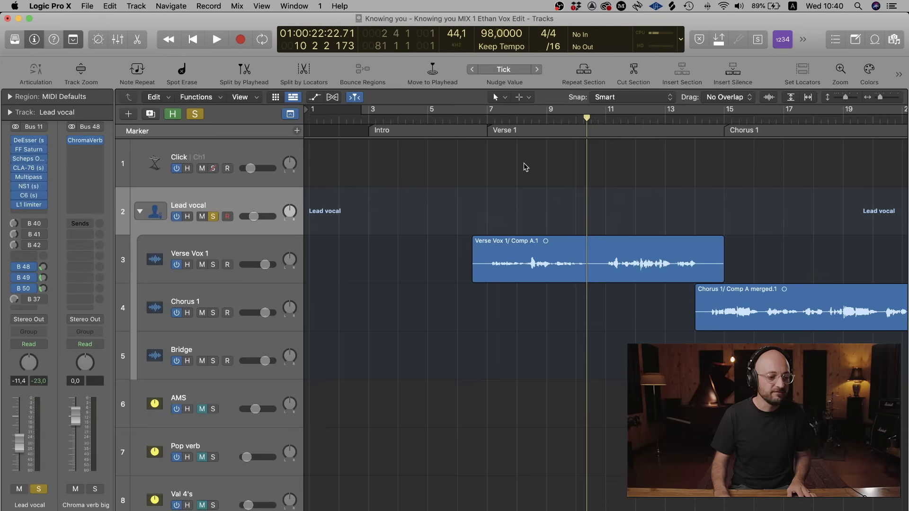
Step: Play from bar 7 and set the Lead vocal's B 48 ChromaVerb send to -23,4
{"action": "left_click", "coordinate": [486, 118]}
{"action": "key", "text": "space"}
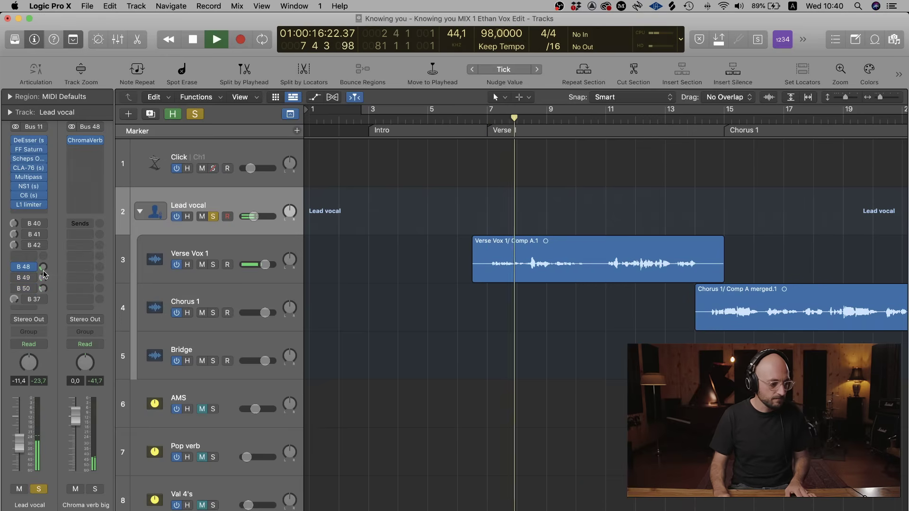
{"action": "left_click_drag", "start_coordinate": [42, 267], "coordinate": [43, 271]}
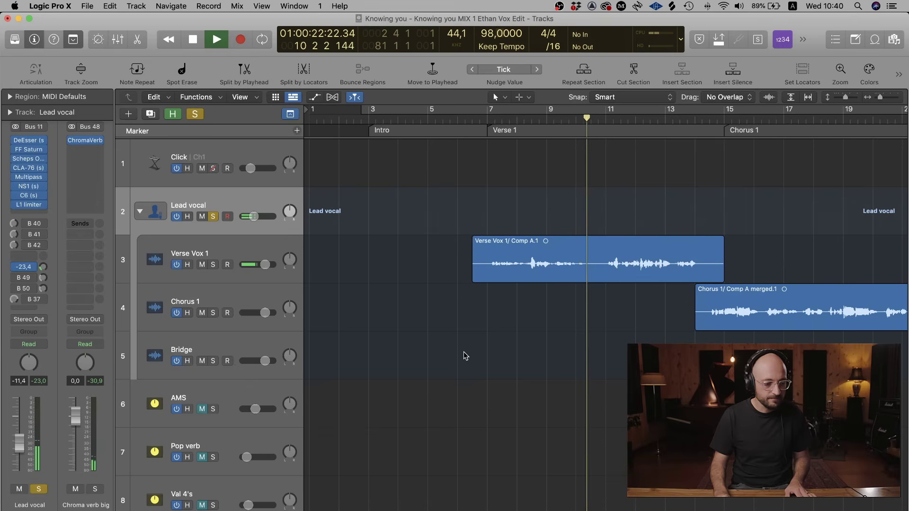
{"action": "key", "text": "space"}
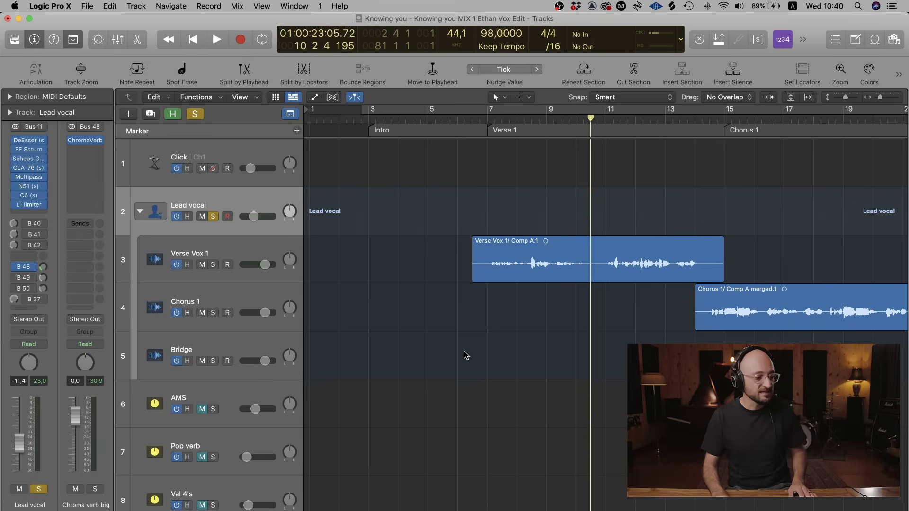
Step: Re-enable the B 49 and B 50 reverb sends and play Verse 1 with all three reverbs
{"action": "left_click", "coordinate": [15, 278]}
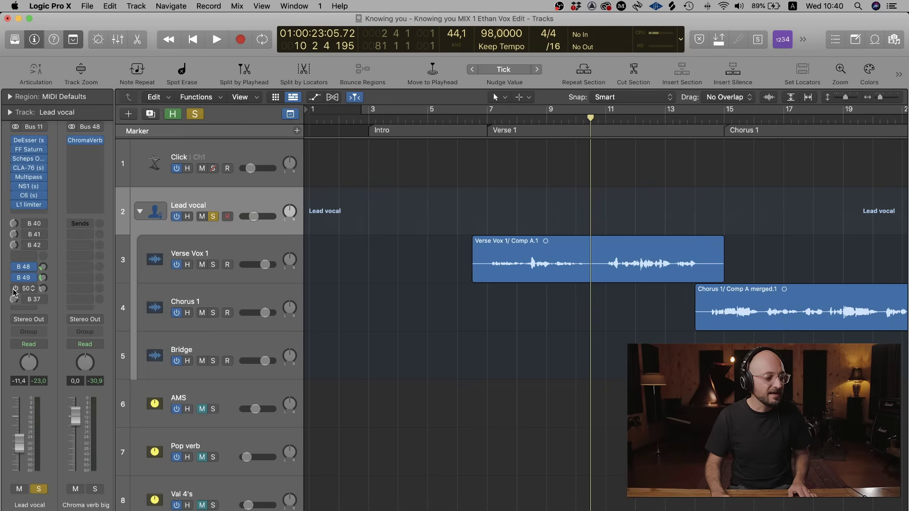
{"action": "left_click", "coordinate": [15, 288]}
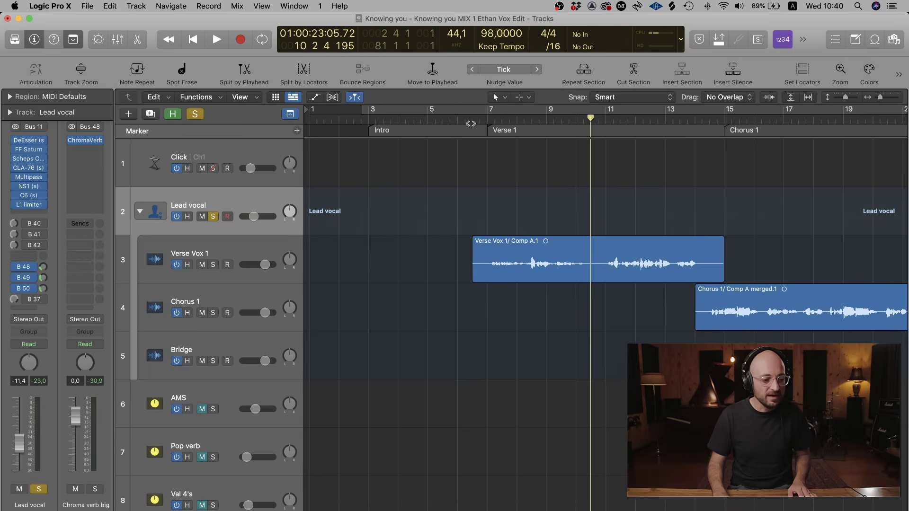
{"action": "left_click", "coordinate": [486, 119]}
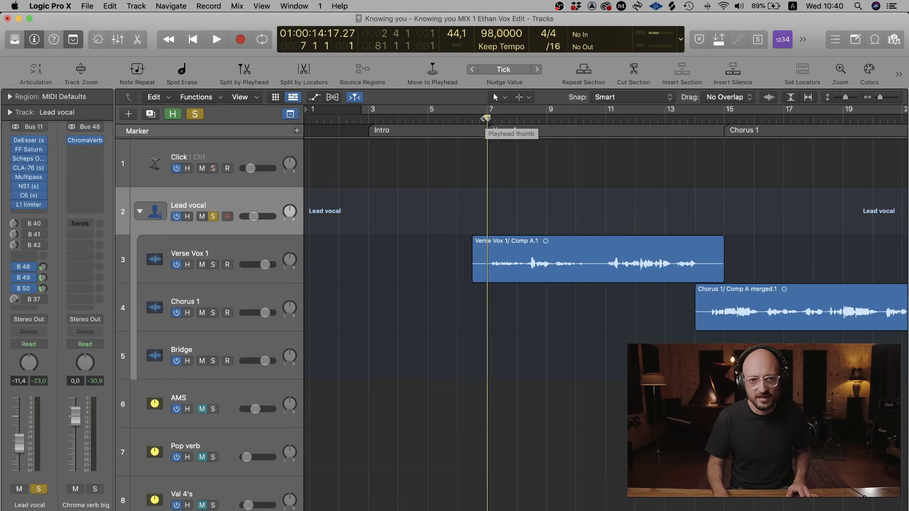
{"action": "key", "text": "space"}
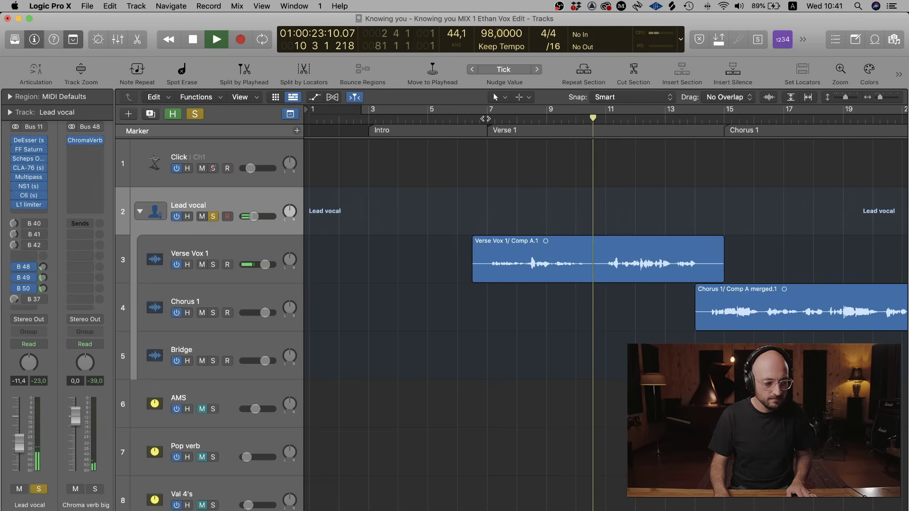
{"action": "key", "text": "space"}
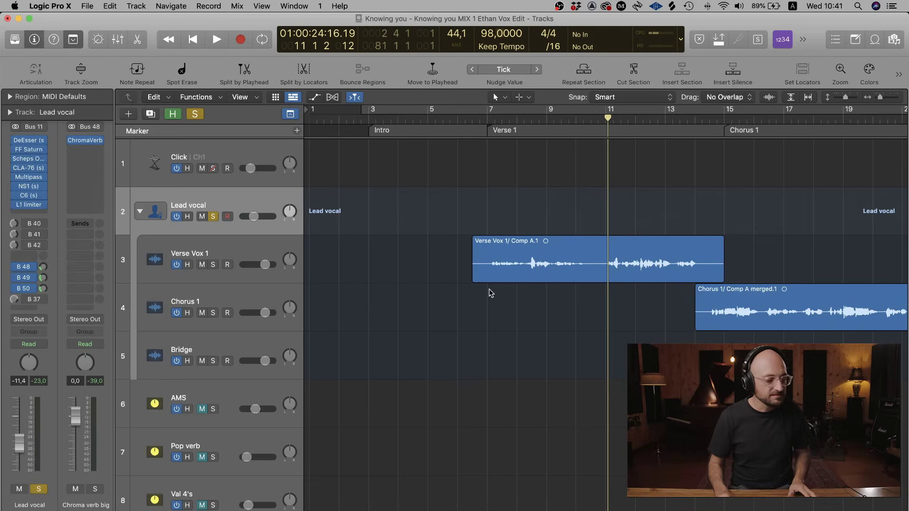
Step: Unsolo the Lead vocal and fine-tune its B 48 send to -23,8 while Verse 1 plays
{"action": "left_click", "coordinate": [39, 489]}
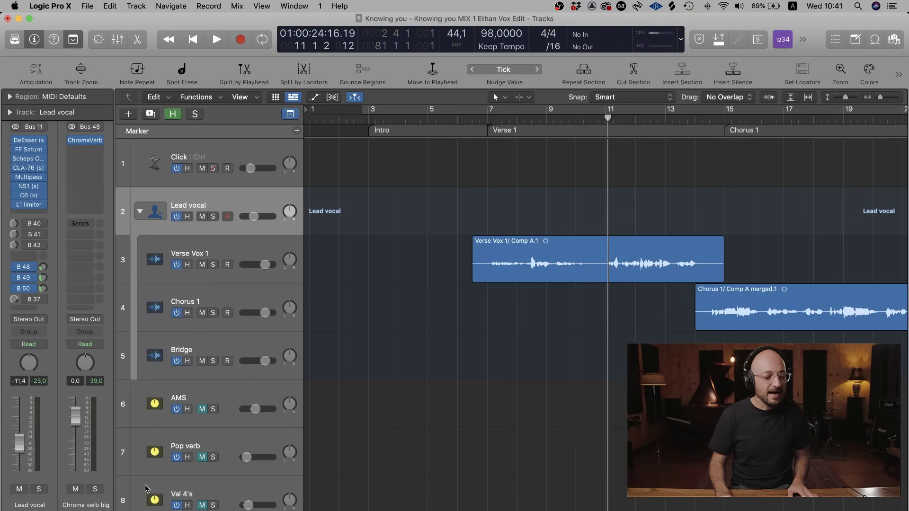
{"action": "left_click", "coordinate": [488, 119]}
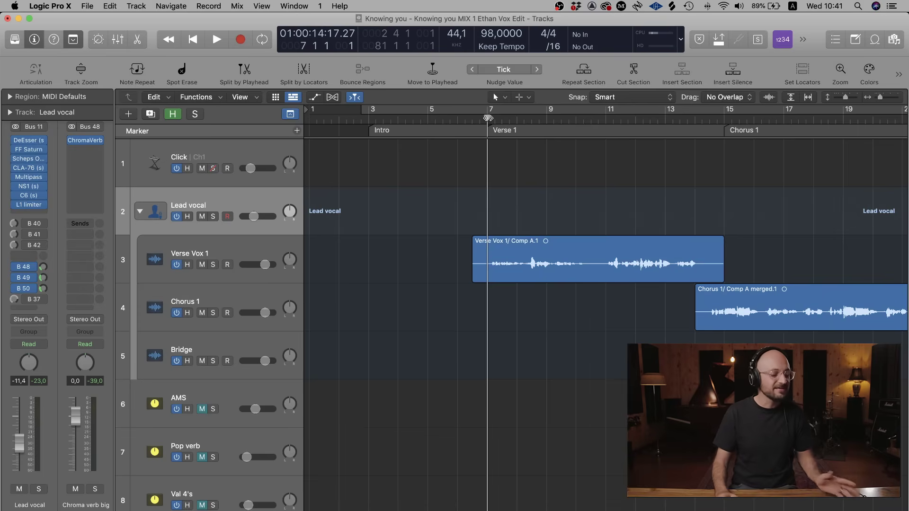
{"action": "key", "text": "space"}
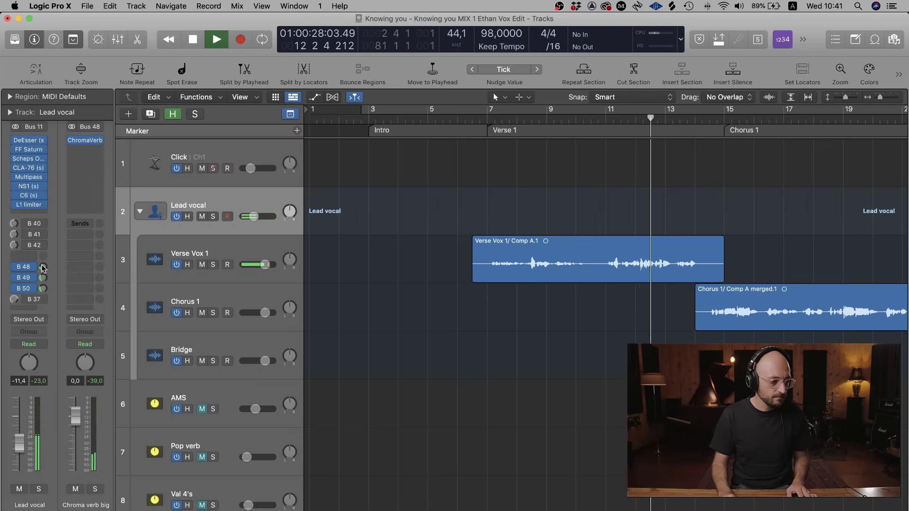
{"action": "left_click_drag", "start_coordinate": [43, 266], "coordinate": [43, 263]}
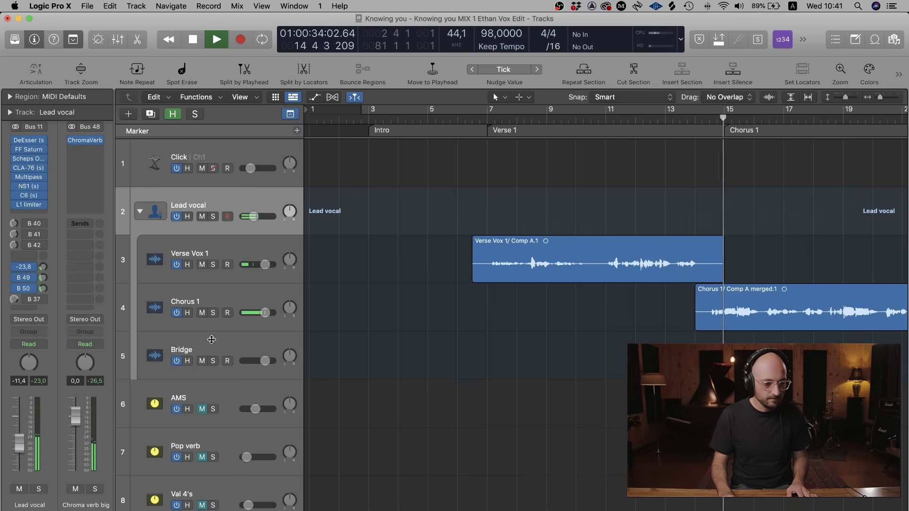
{"action": "key", "text": "space"}
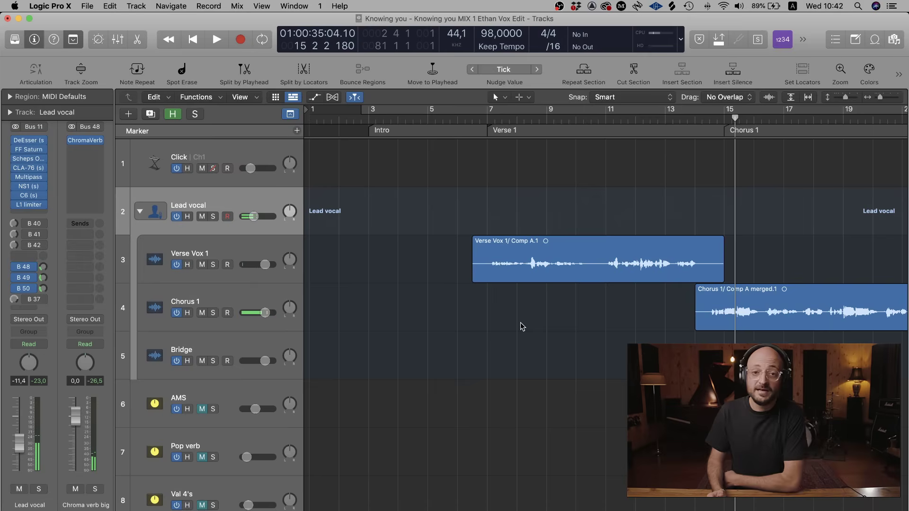